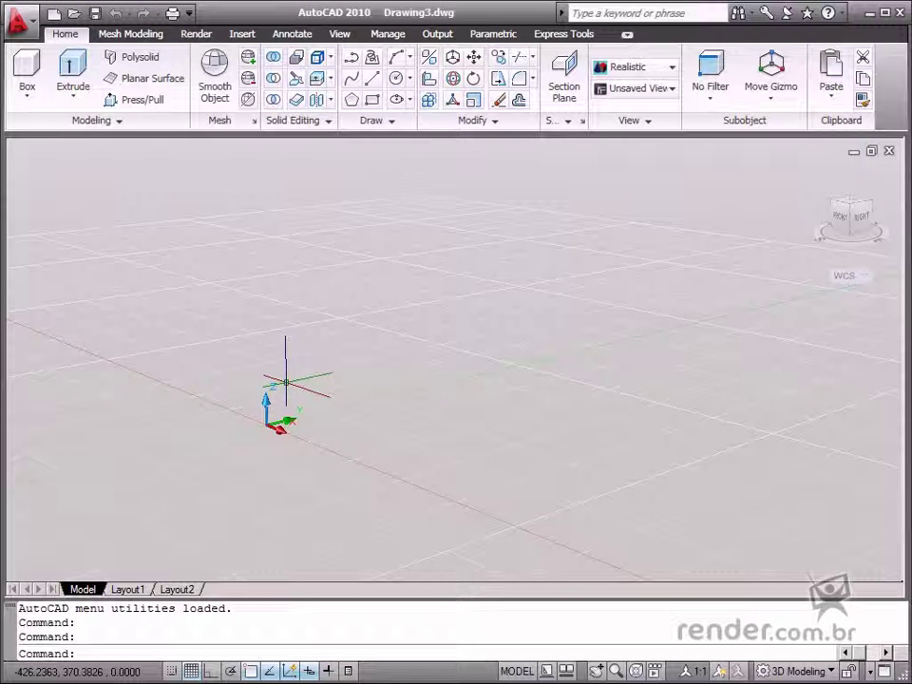
Step: Search the application menu for "line", clear the search to show the recent documents, and close the menu
{"action": "middle_click_drag", "start_coordinate": [307, 357], "coordinate": [211, 404], "text": "shift"}
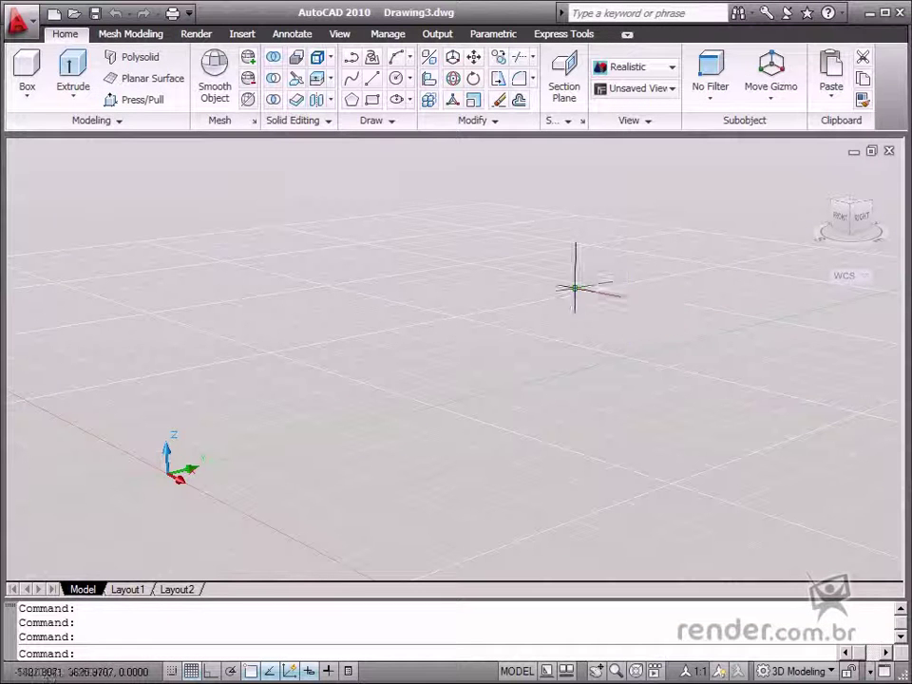
{"action": "left_click", "coordinate": [21, 22]}
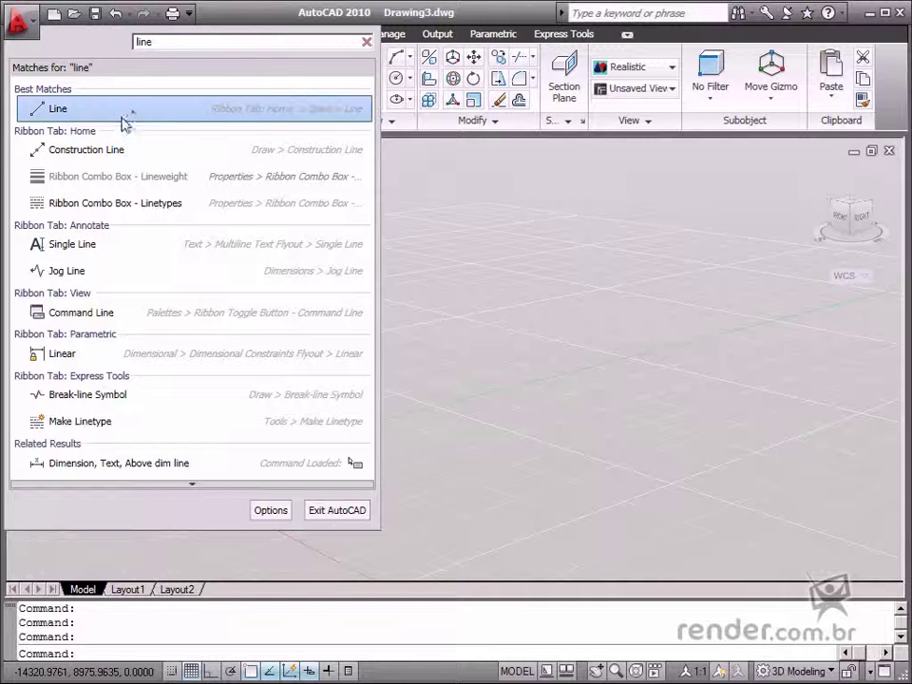
{"action": "left_click", "coordinate": [365, 43]}
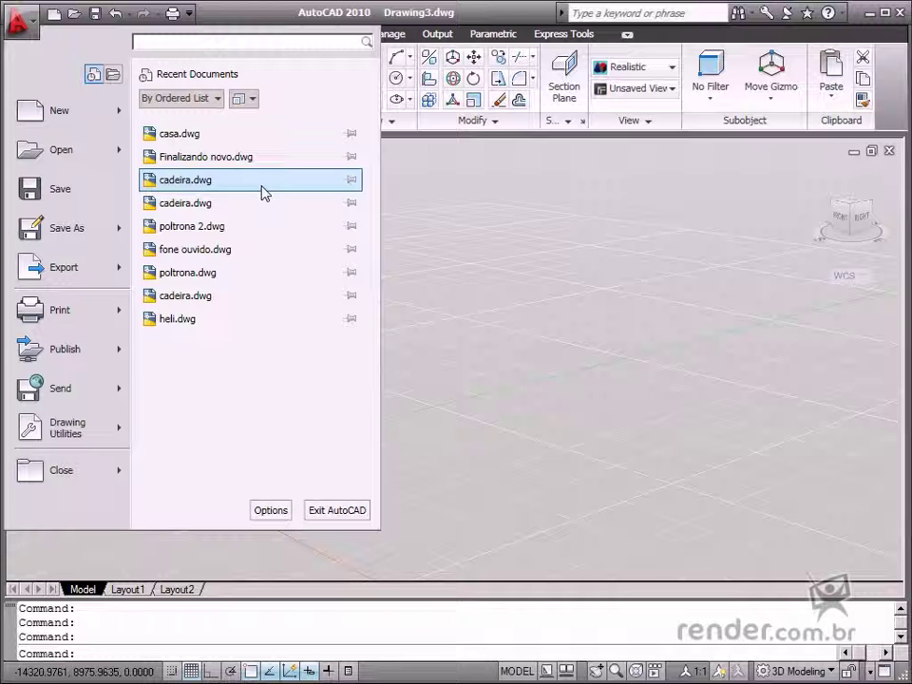
{"action": "left_click", "coordinate": [419, 513]}
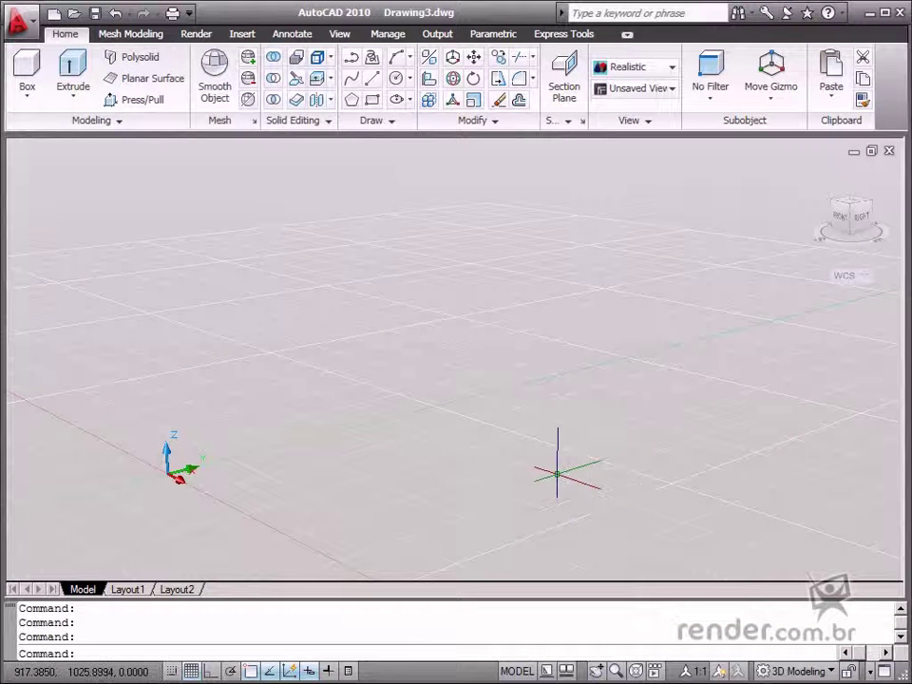
Step: Switch the workspace to AutoCAD Classic and close the Tool Palettes
{"action": "left_click", "coordinate": [832, 671]}
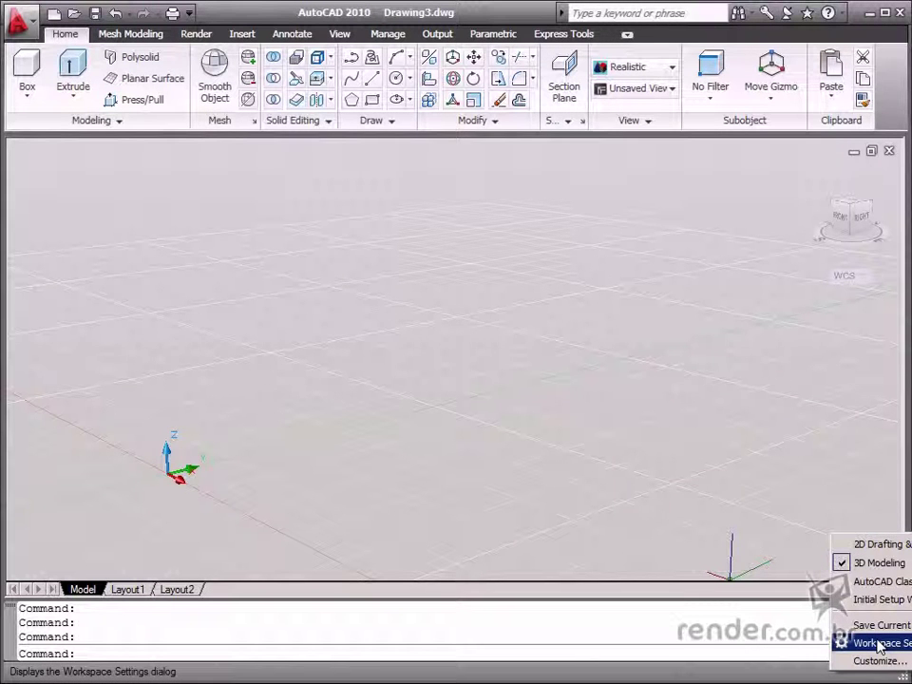
{"action": "left_click", "coordinate": [883, 581]}
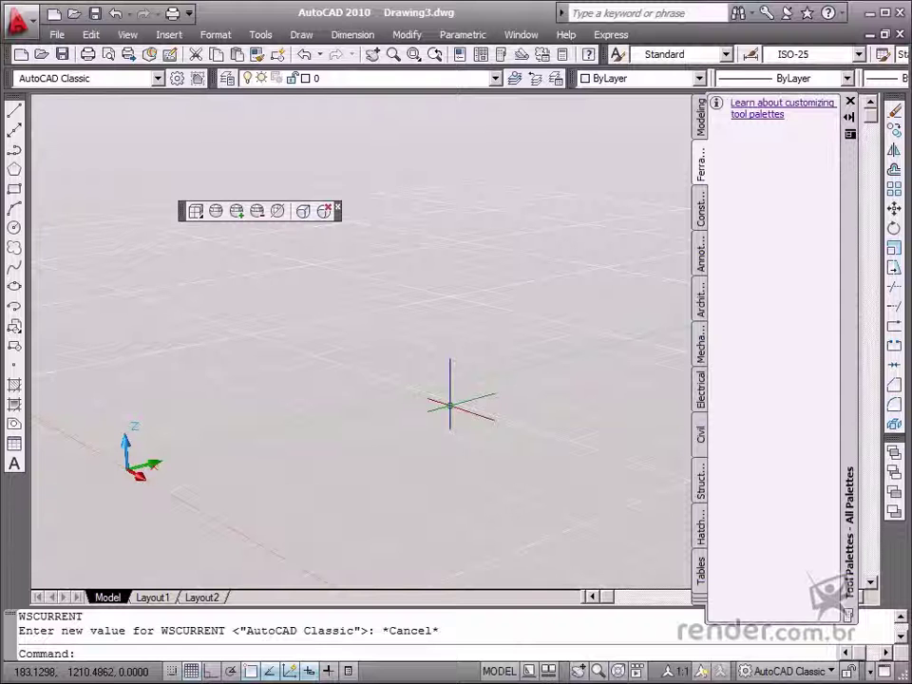
{"action": "left_click", "coordinate": [849, 102]}
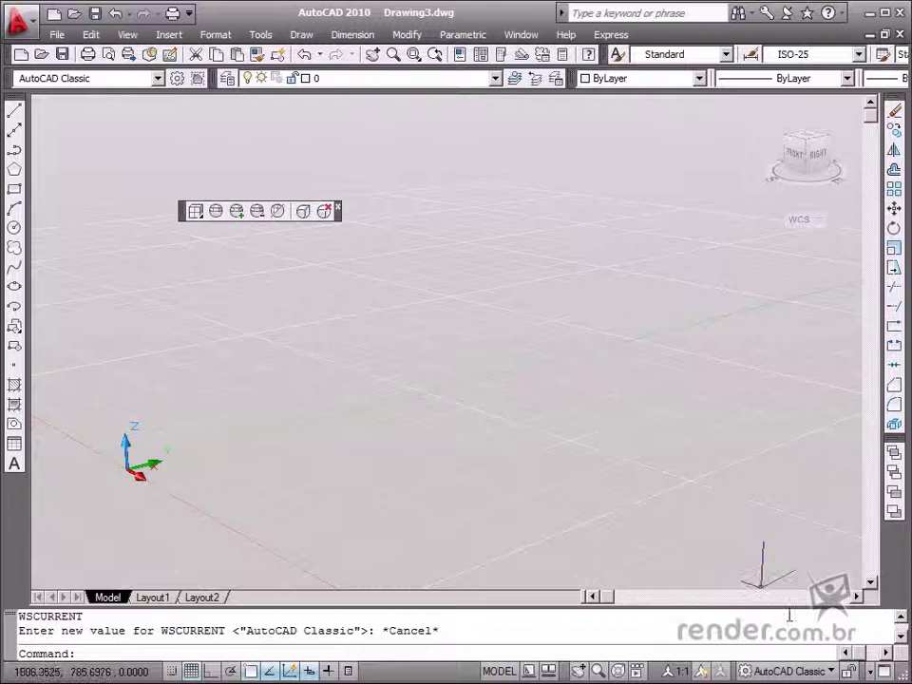
Step: Return to the 3D Modeling workspace and close the Tool Palettes and the floating view toolbar
{"action": "left_click", "coordinate": [821, 671]}
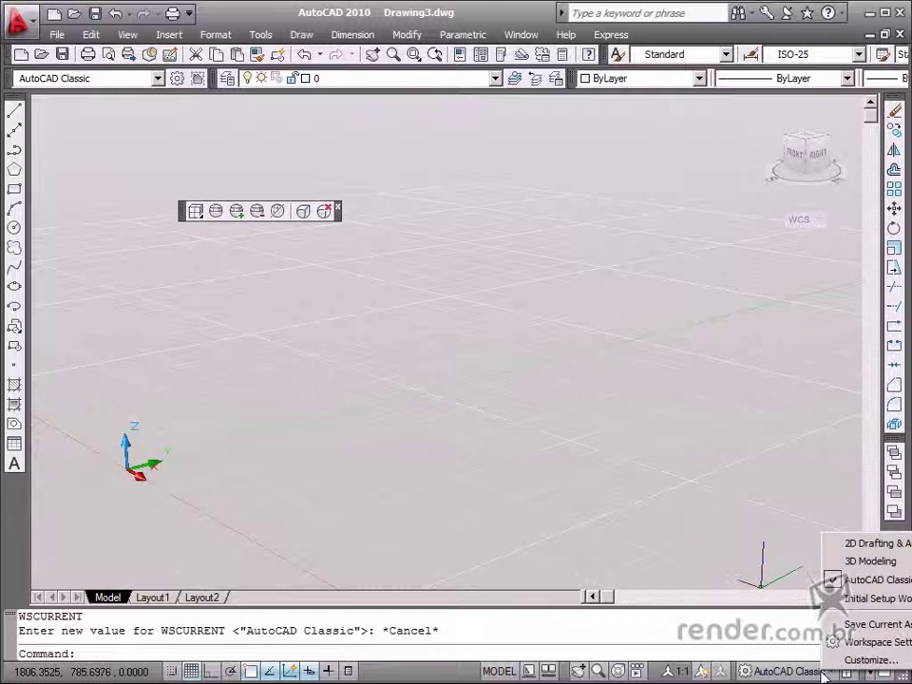
{"action": "left_click", "coordinate": [888, 564]}
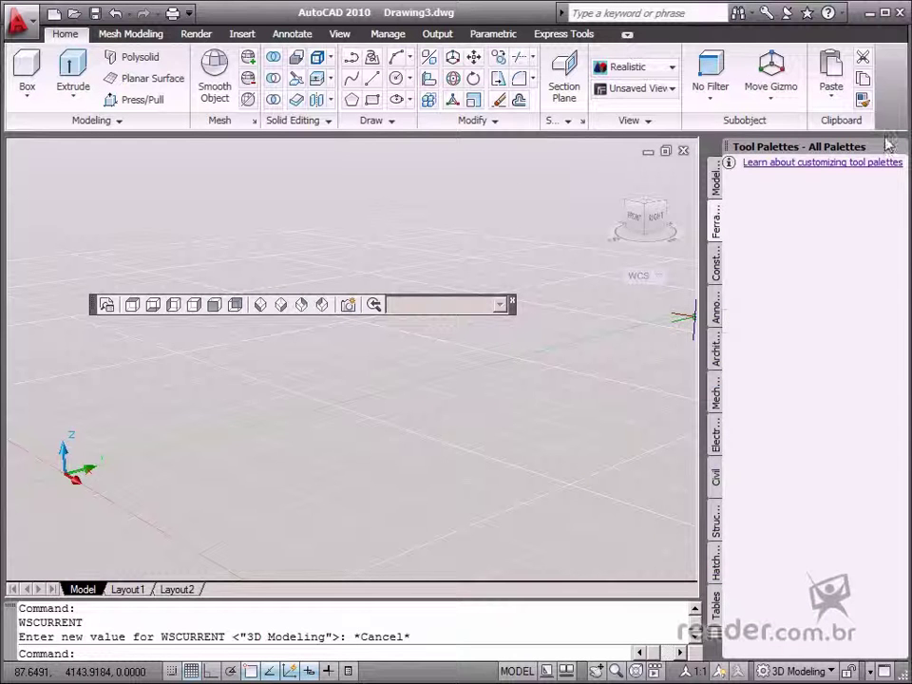
{"action": "left_click", "coordinate": [897, 149]}
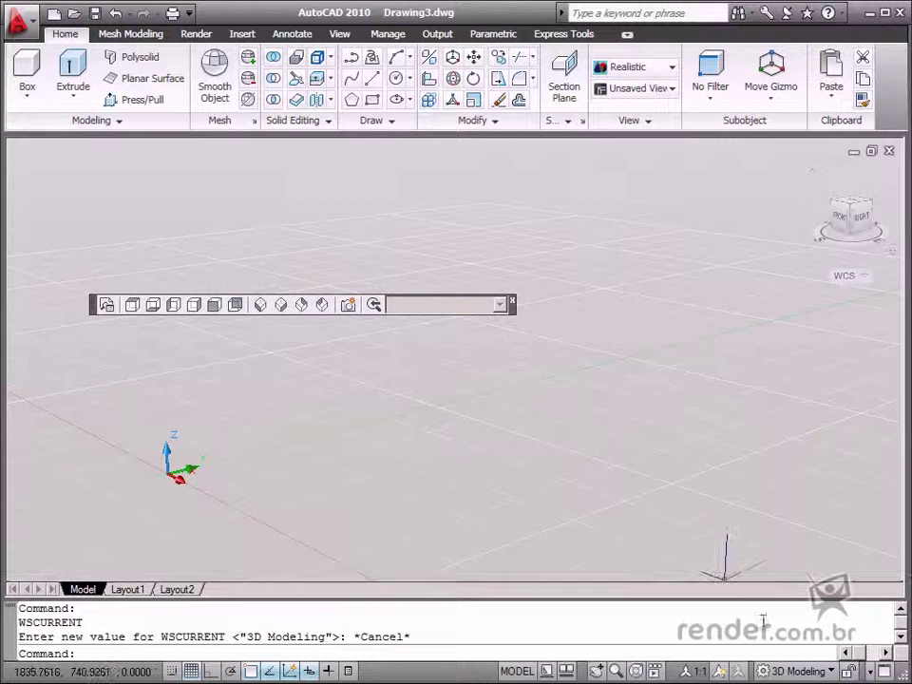
{"action": "left_click", "coordinate": [831, 671]}
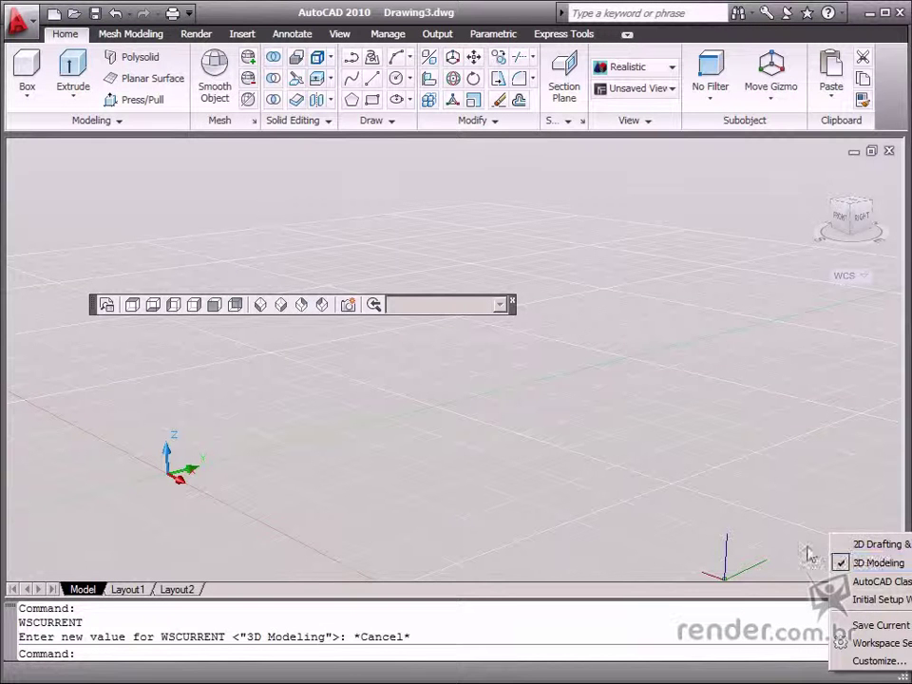
{"action": "left_click", "coordinate": [596, 447]}
{"action": "left_click", "coordinate": [521, 306]}
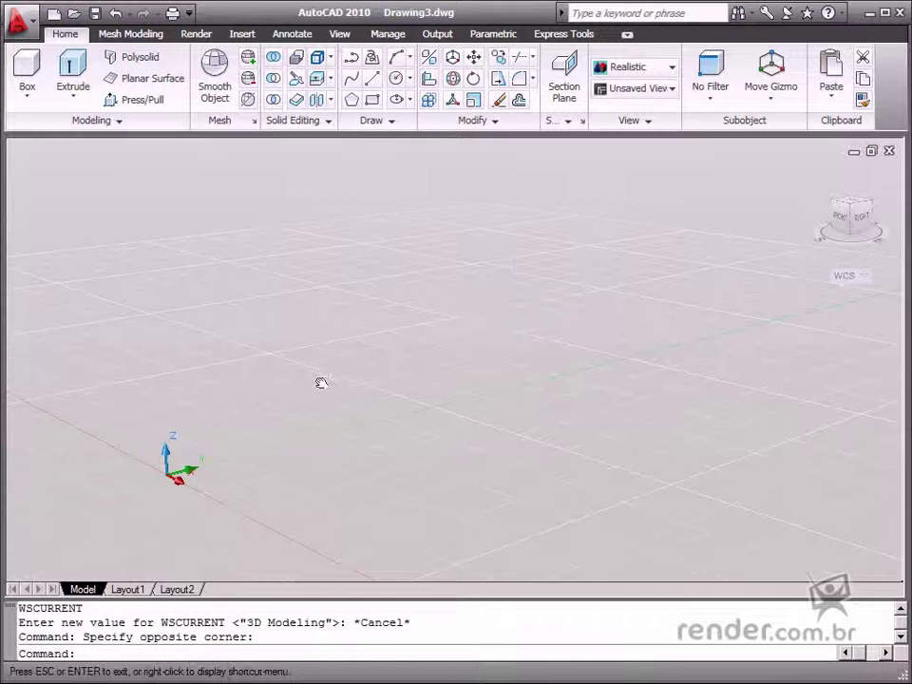
Step: Display the Mesh Modeling tools and look at the red chair in cadeira.dwg from another side
{"action": "middle_click_drag", "start_coordinate": [319, 382], "coordinate": [299, 407]}
{"action": "key", "text": "Escape"}
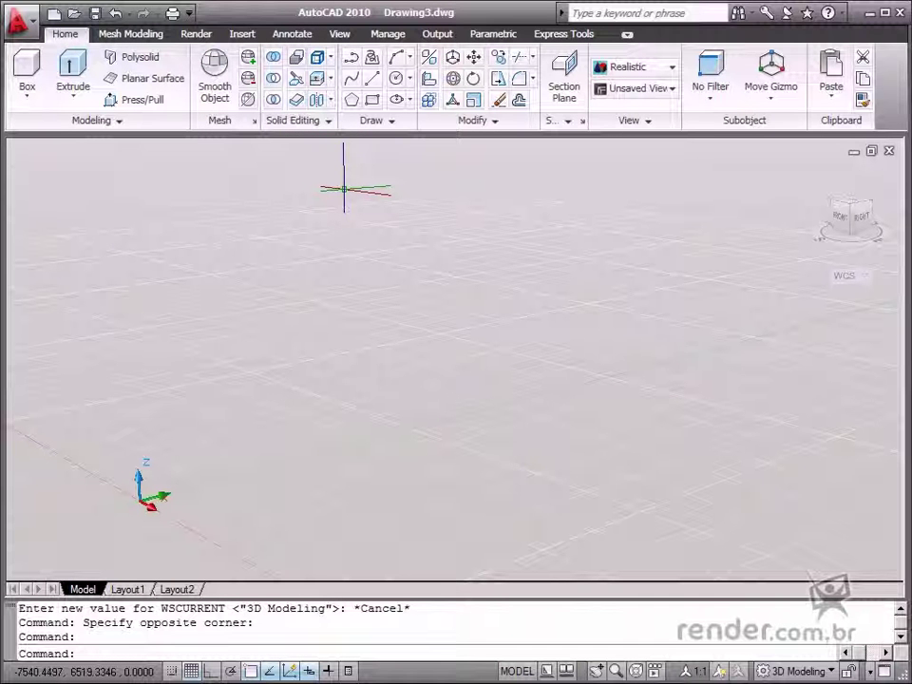
{"action": "left_click", "coordinate": [131, 34]}
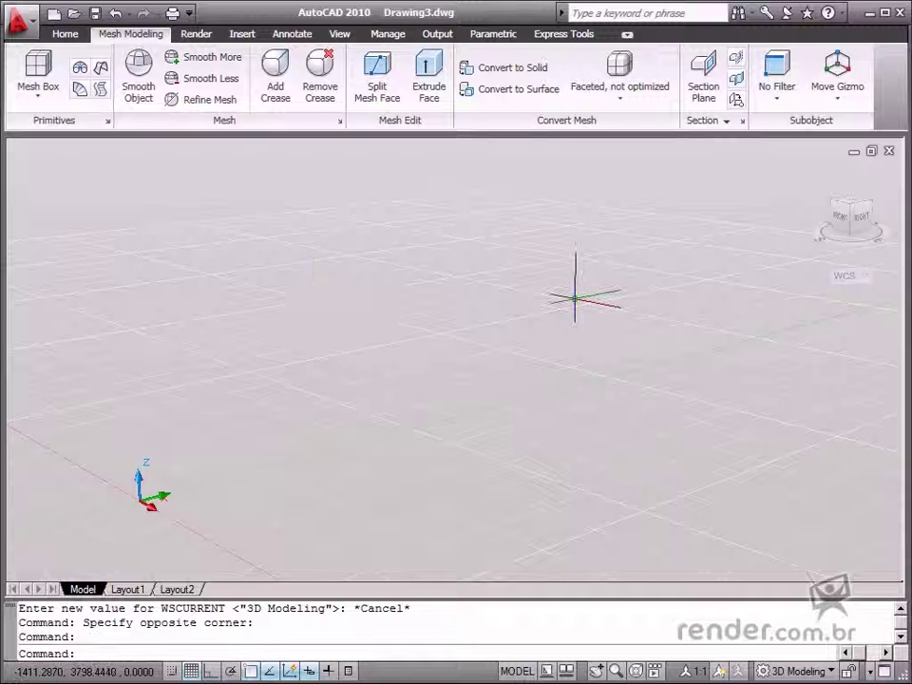
{"action": "middle_click_drag", "start_coordinate": [573, 316], "coordinate": [512, 344], "text": "shift"}
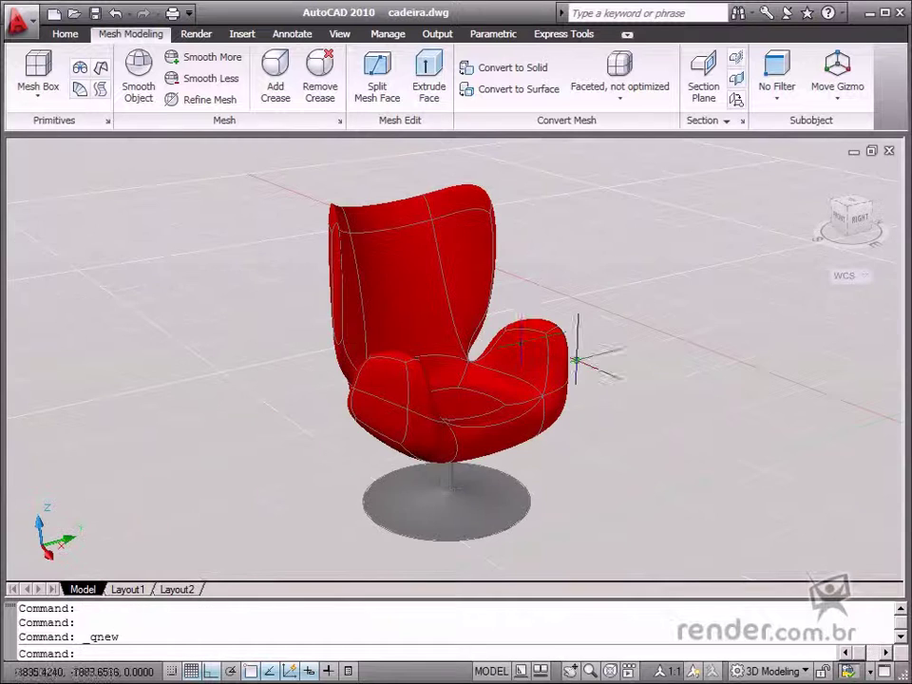
{"action": "middle_click_drag", "start_coordinate": [514, 272], "coordinate": [546, 351], "text": "shift"}
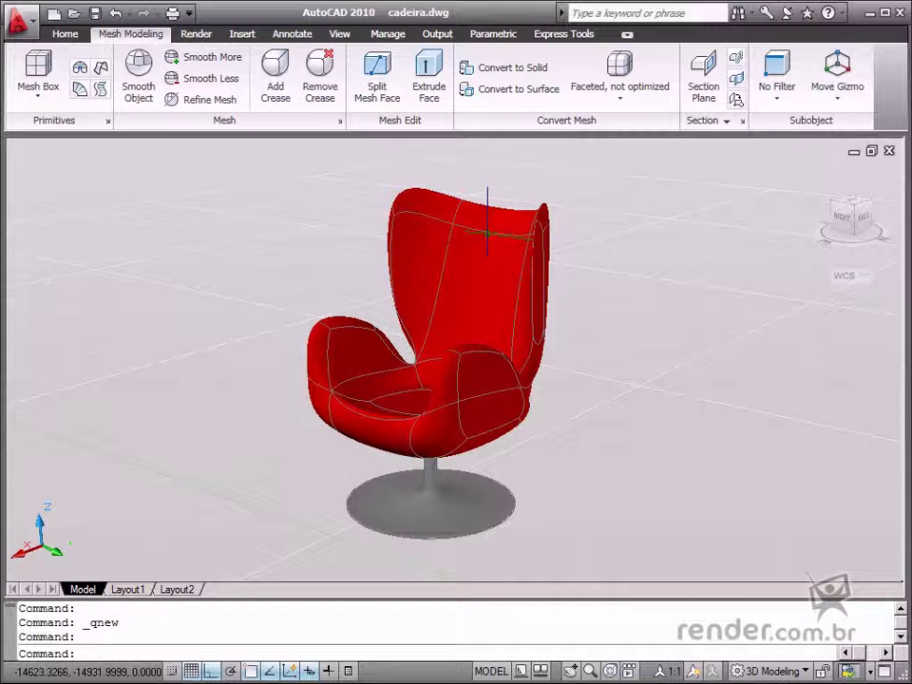
Step: Minimize the ribbon to panel titles and preview the Convert Mesh, Mesh Edit and Mesh tools
{"action": "left_click", "coordinate": [628, 36]}
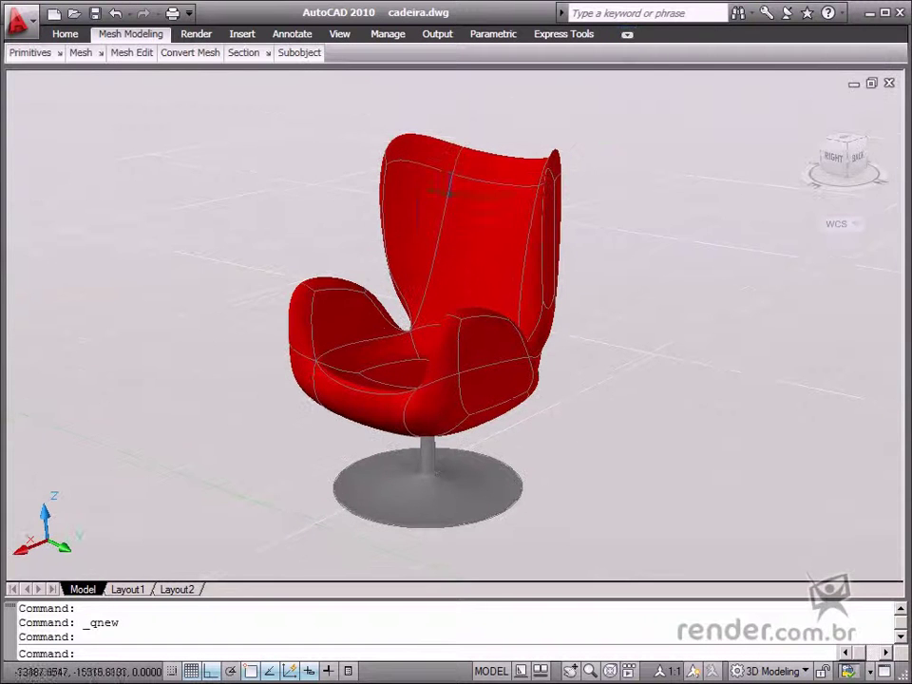
{"action": "left_click", "coordinate": [413, 239]}
{"action": "middle_click_drag", "start_coordinate": [339, 313], "coordinate": [488, 300], "text": "shift"}
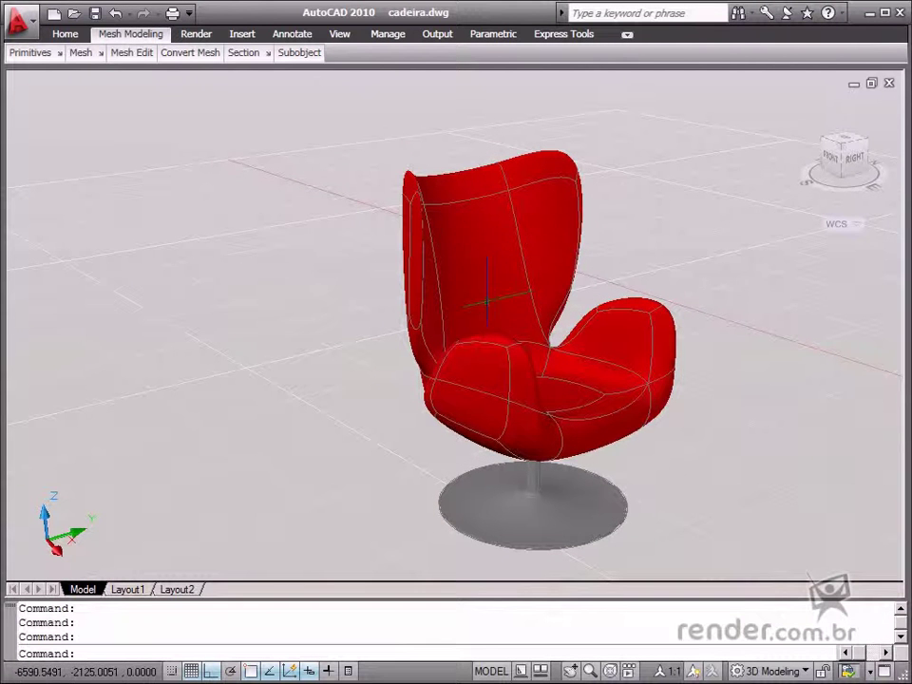
{"action": "mouse_move", "coordinate": [195, 59]}
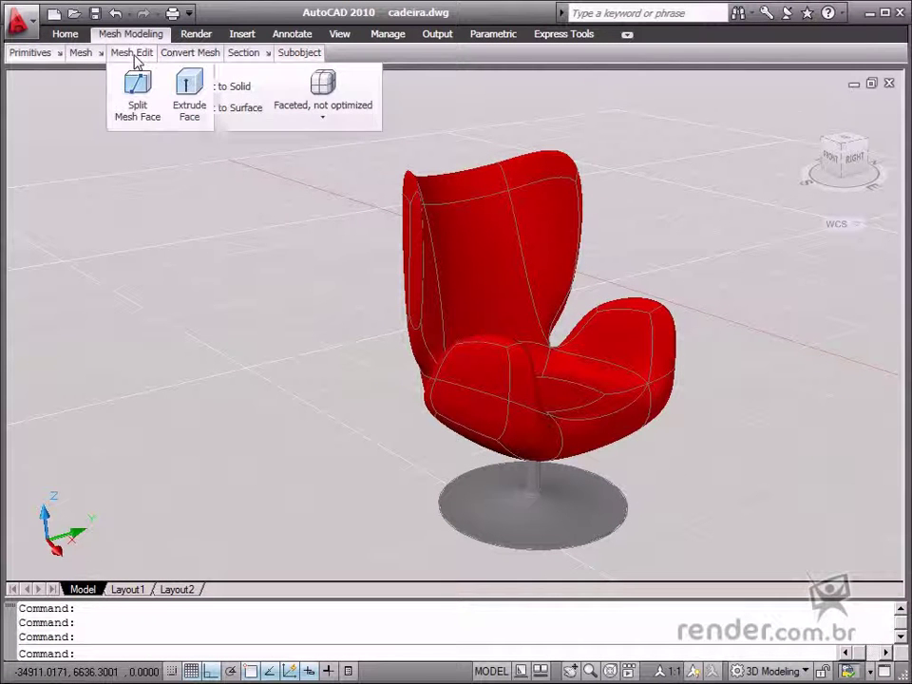
{"action": "mouse_move", "coordinate": [85, 55]}
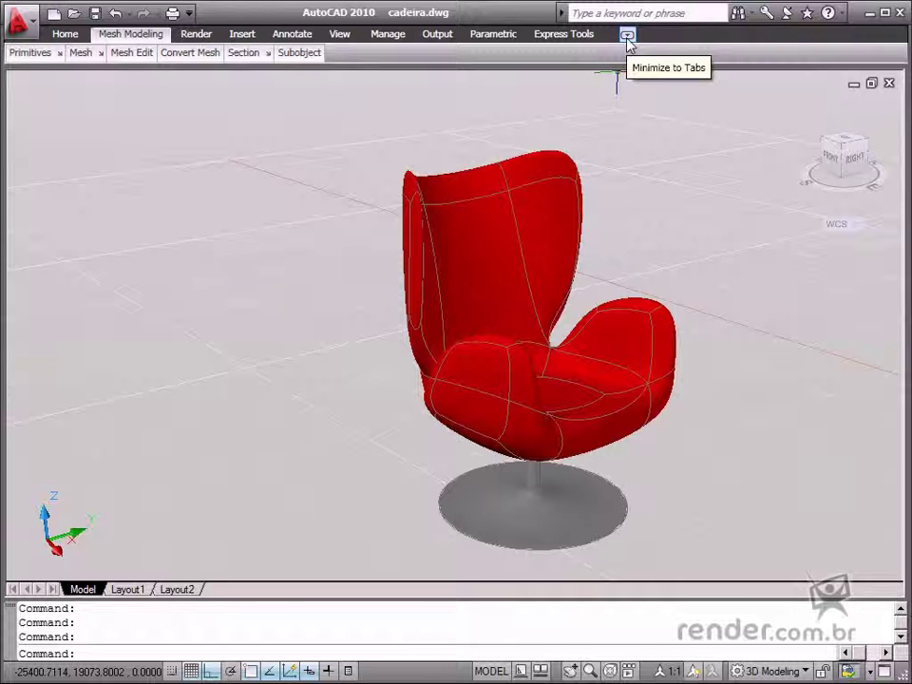
Step: Minimize the ribbon to tab names only, reposition the chair in view, and restore the full ribbon
{"action": "left_click", "coordinate": [627, 36]}
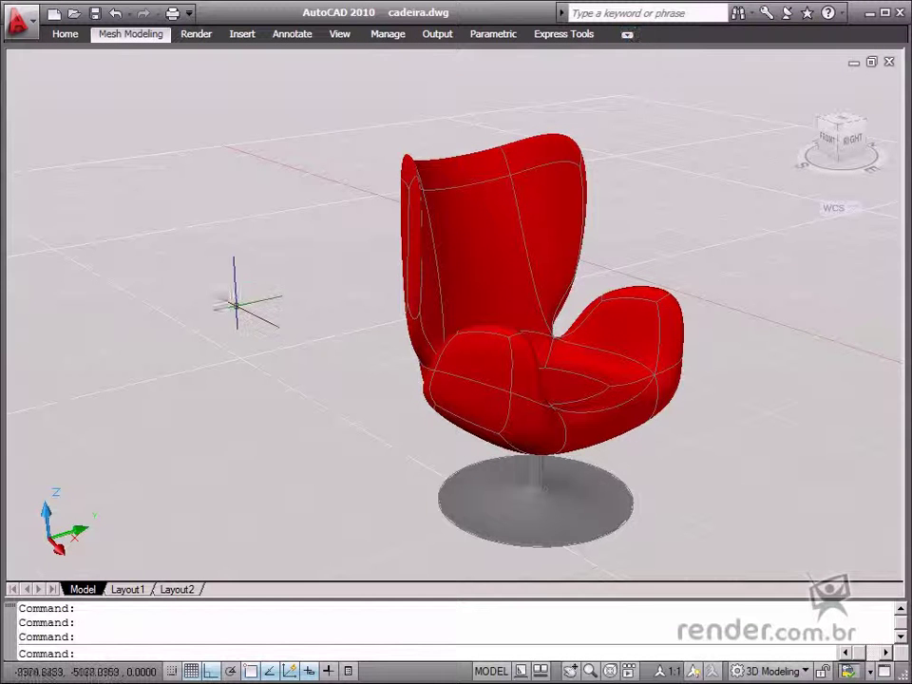
{"action": "middle_click_drag", "start_coordinate": [285, 305], "coordinate": [164, 213]}
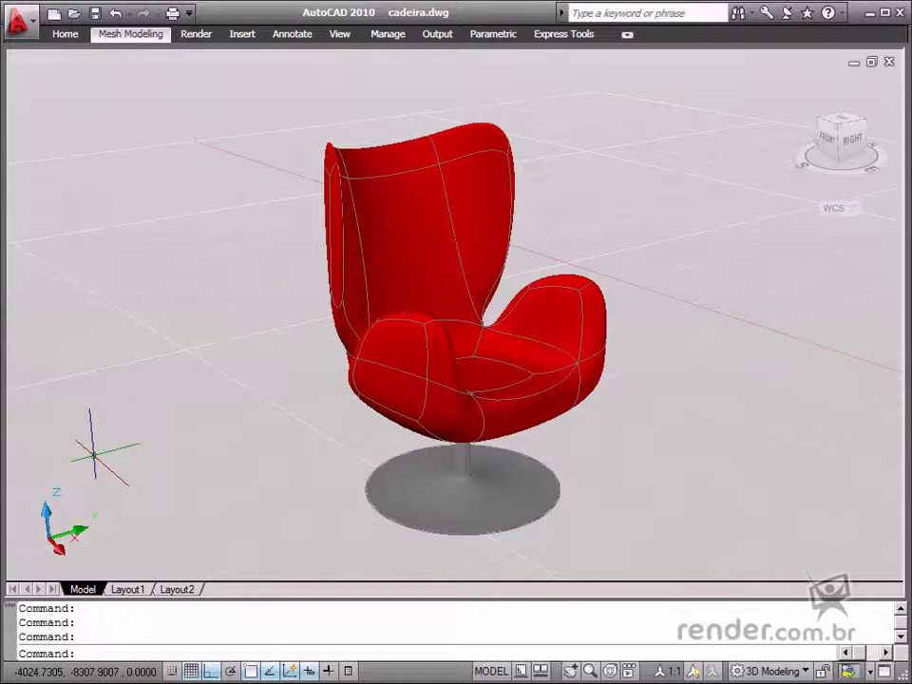
{"action": "middle_click_drag", "start_coordinate": [741, 330], "coordinate": [738, 328]}
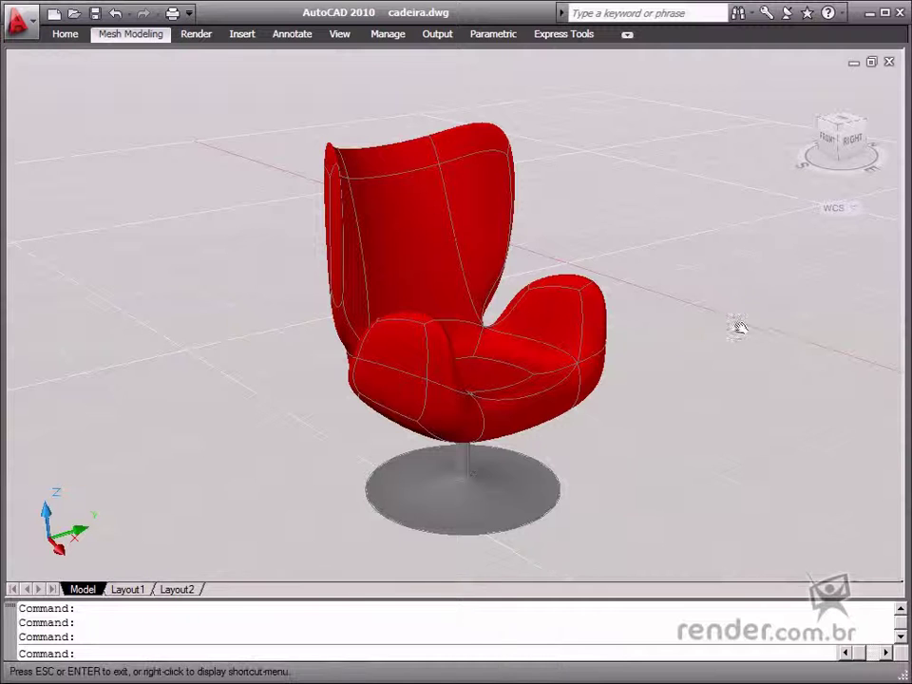
{"action": "left_click_drag", "start_coordinate": [738, 328], "coordinate": [772, 326]}
{"action": "key", "text": "Escape"}
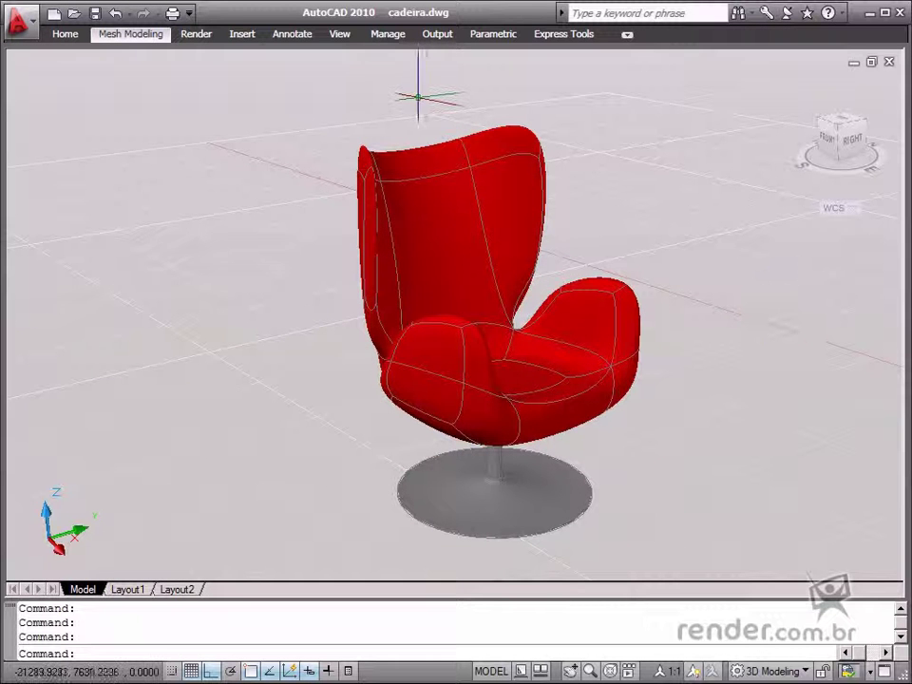
{"action": "left_click", "coordinate": [626, 34]}
Step: Use the ViewCube to view the chair from the right, the top and the southeast corner
{"action": "middle_click_drag", "start_coordinate": [702, 326], "coordinate": [558, 333]}
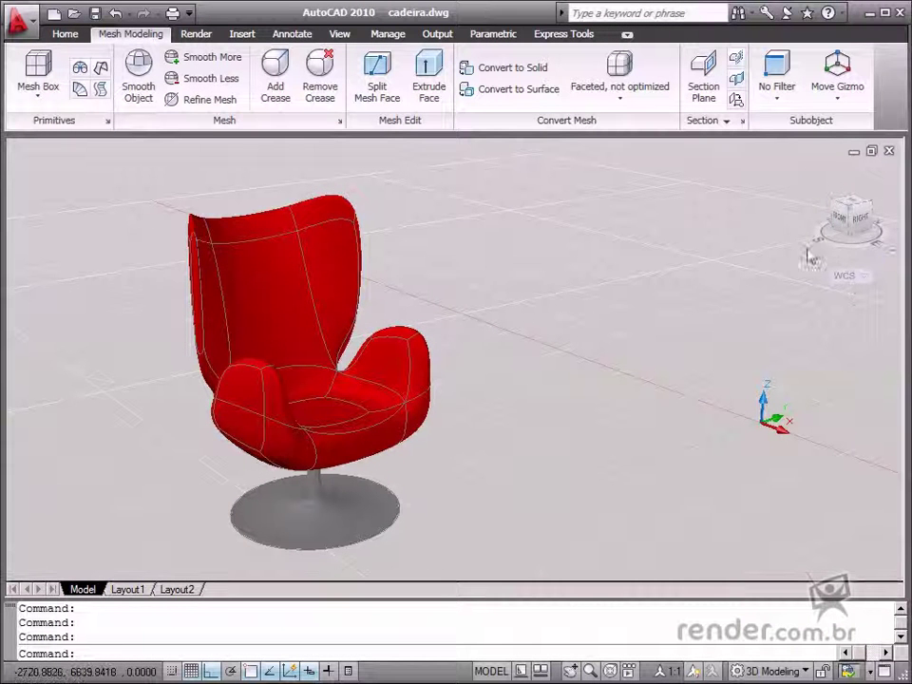
{"action": "mouse_move", "coordinate": [841, 228]}
{"action": "left_mouse_down"}
{"action": "mouse_move", "coordinate": [812, 220]}
{"action": "mouse_move", "coordinate": [843, 231]}
{"action": "left_mouse_up"}
{"action": "left_click", "coordinate": [864, 217]}
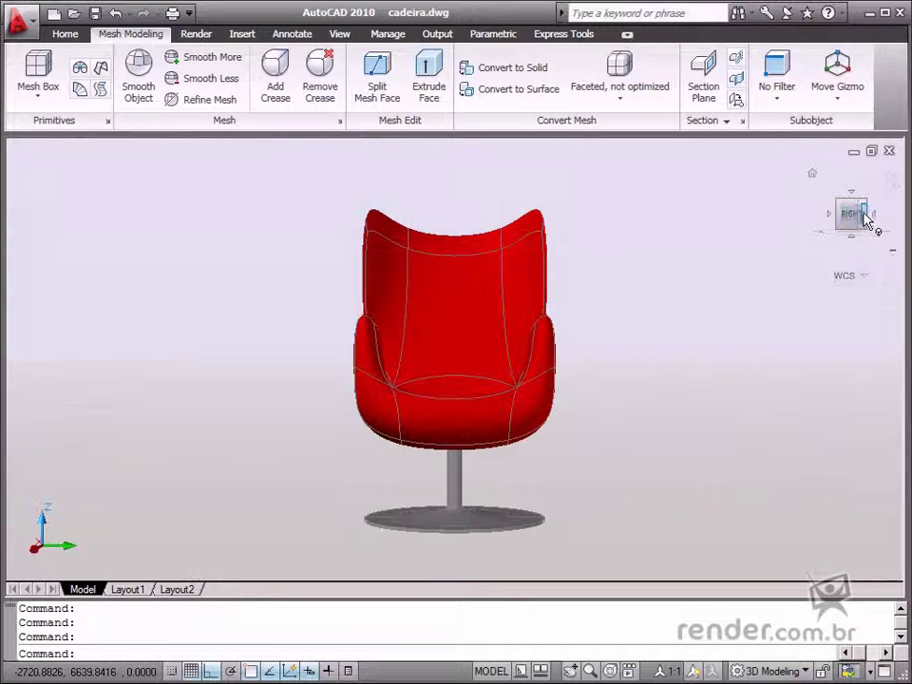
{"action": "left_click", "coordinate": [856, 205]}
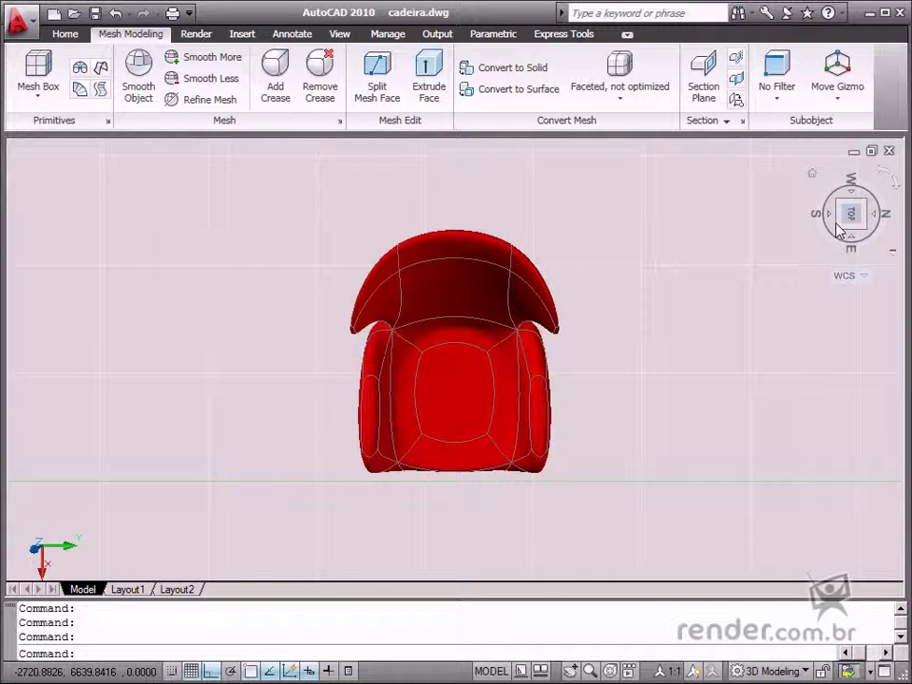
{"action": "left_click", "coordinate": [839, 231]}
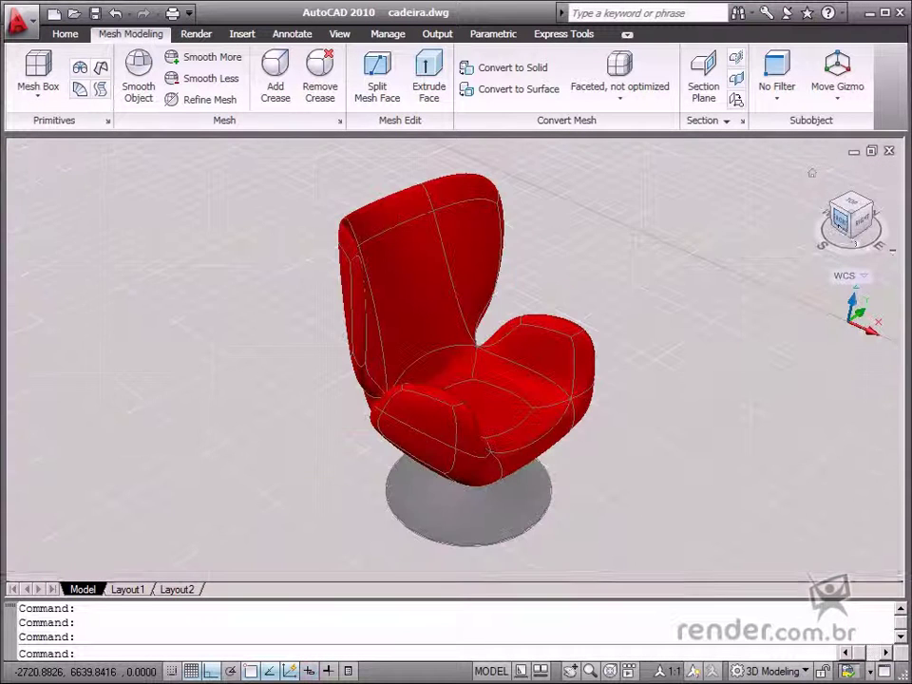
Step: View the chair from the front, top, southwest corner and left, and orbit back to an angled front-right view
{"action": "left_click", "coordinate": [842, 227]}
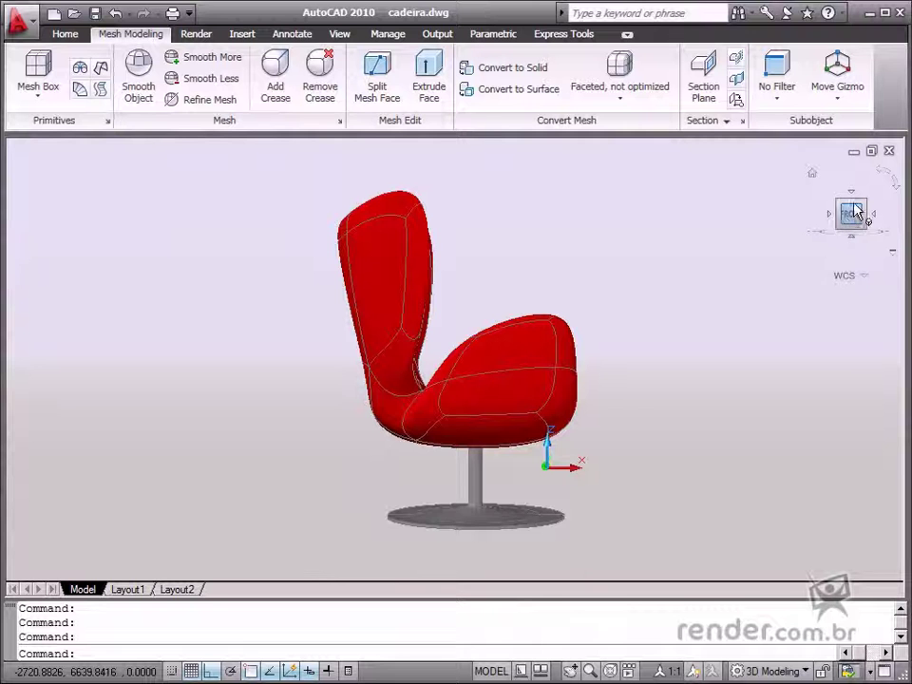
{"action": "left_click", "coordinate": [853, 205]}
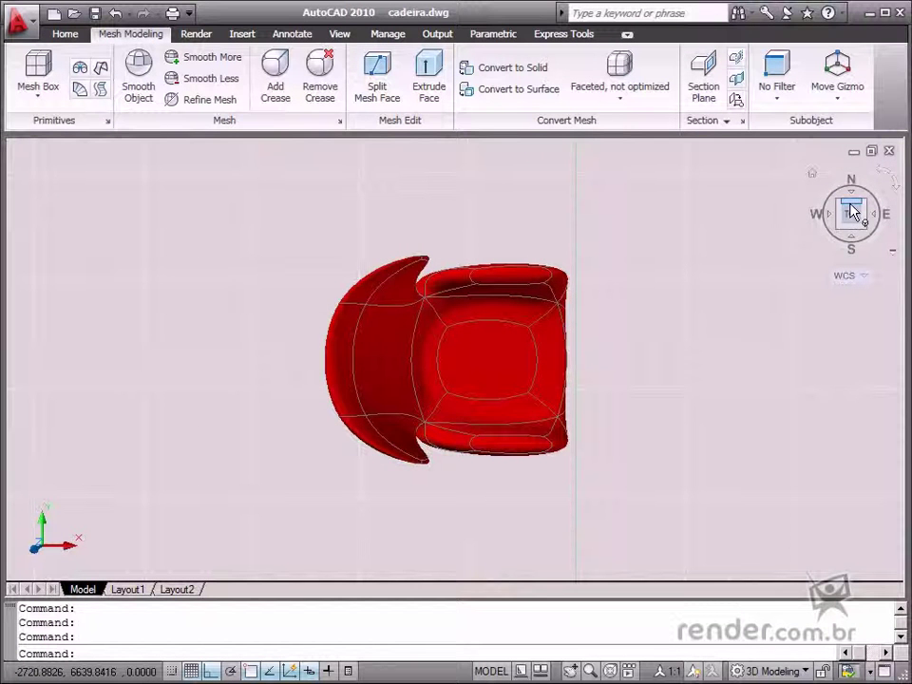
{"action": "left_click", "coordinate": [839, 232]}
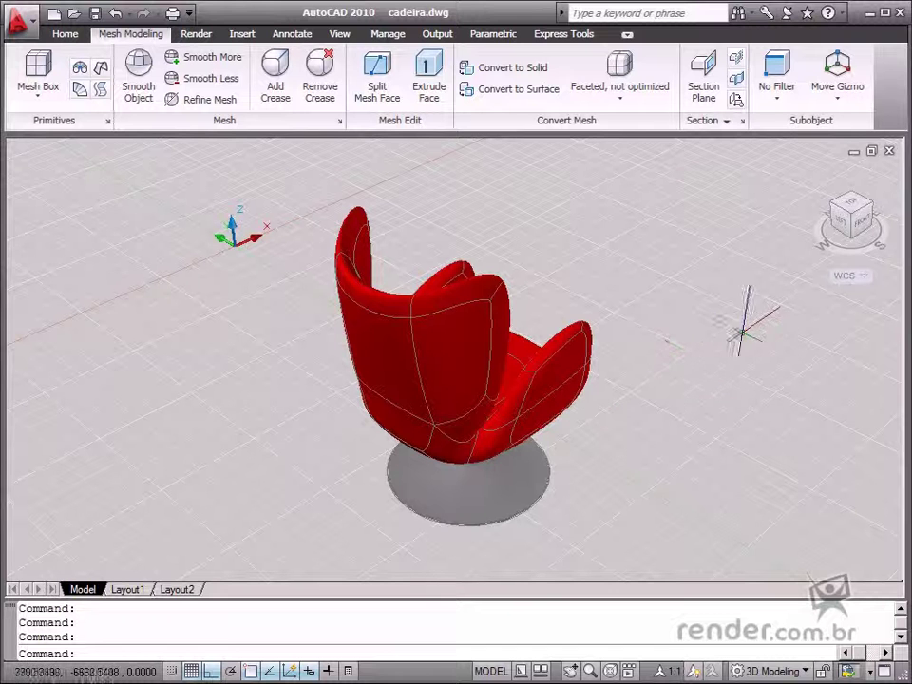
{"action": "left_click", "coordinate": [841, 224]}
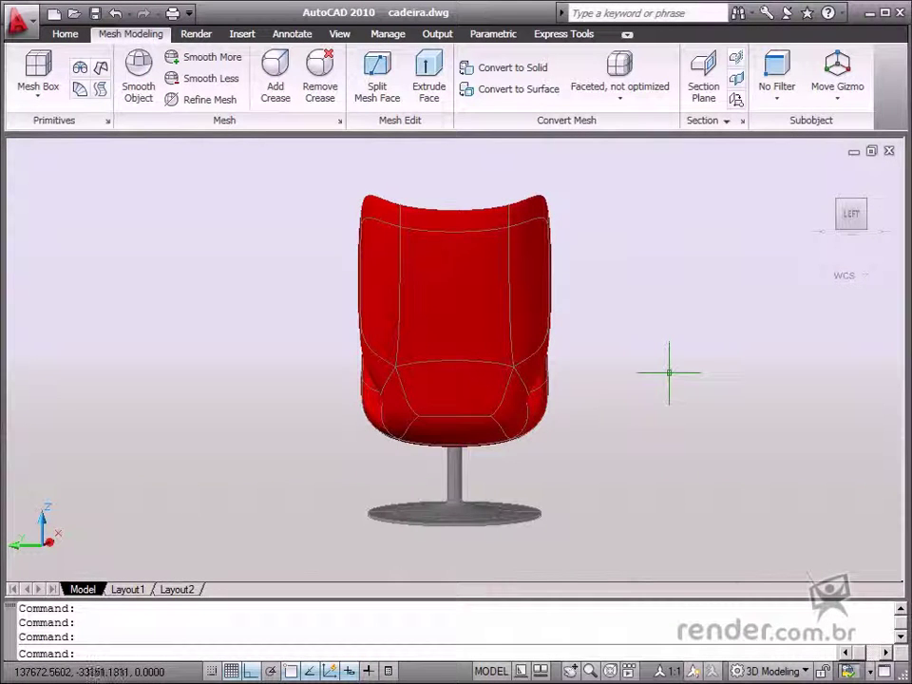
{"action": "middle_click_drag", "start_coordinate": [651, 424], "coordinate": [484, 446], "text": "shift"}
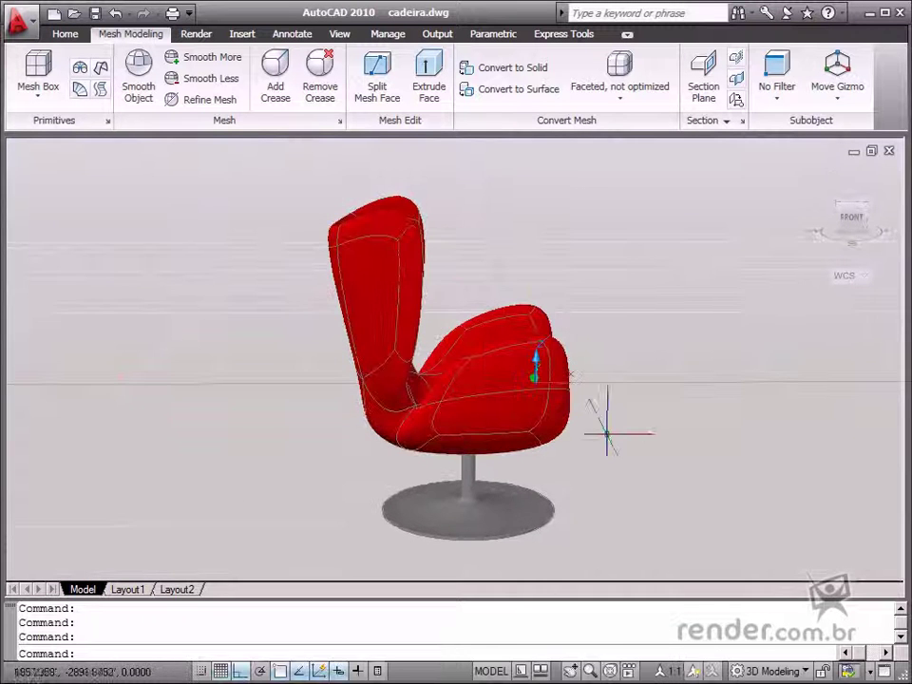
{"action": "middle_click_drag", "start_coordinate": [646, 437], "coordinate": [363, 439], "text": "shift"}
{"action": "middle_click_drag", "start_coordinate": [337, 446], "coordinate": [488, 445], "text": "shift"}
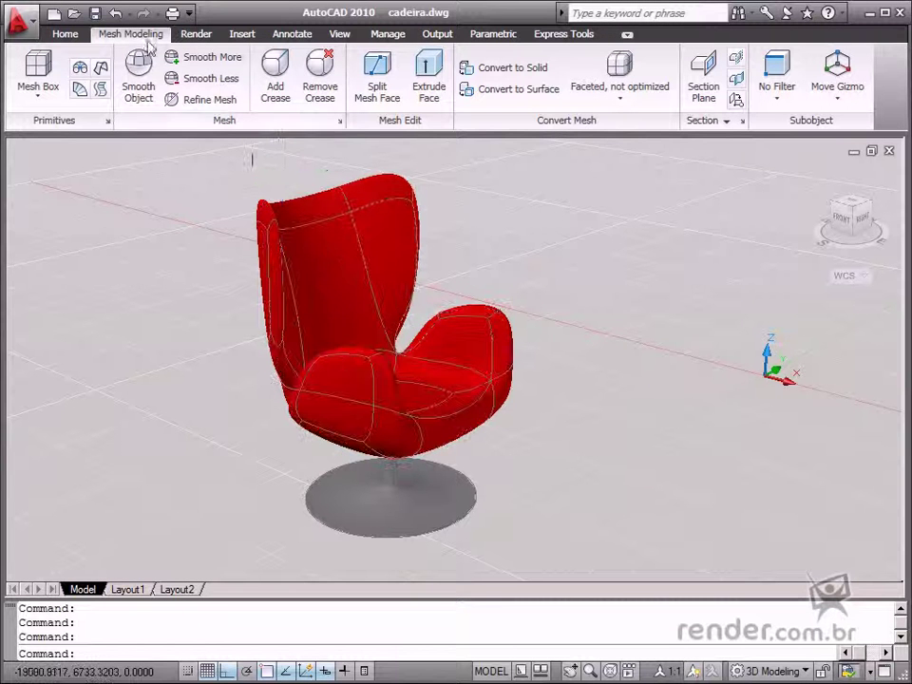
Step: Reorder the ribbon tabs to Home, Insert, Mesh Modeling, Render, and return to the Home tools
{"action": "left_click_drag", "start_coordinate": [140, 45], "coordinate": [279, 38]}
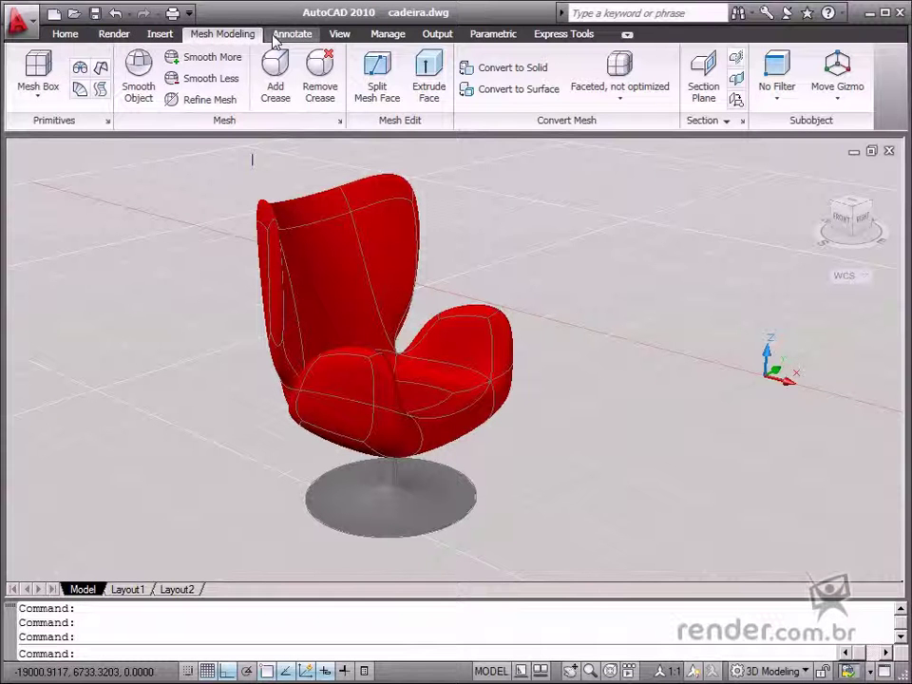
{"action": "left_click_drag", "start_coordinate": [116, 38], "coordinate": [267, 40]}
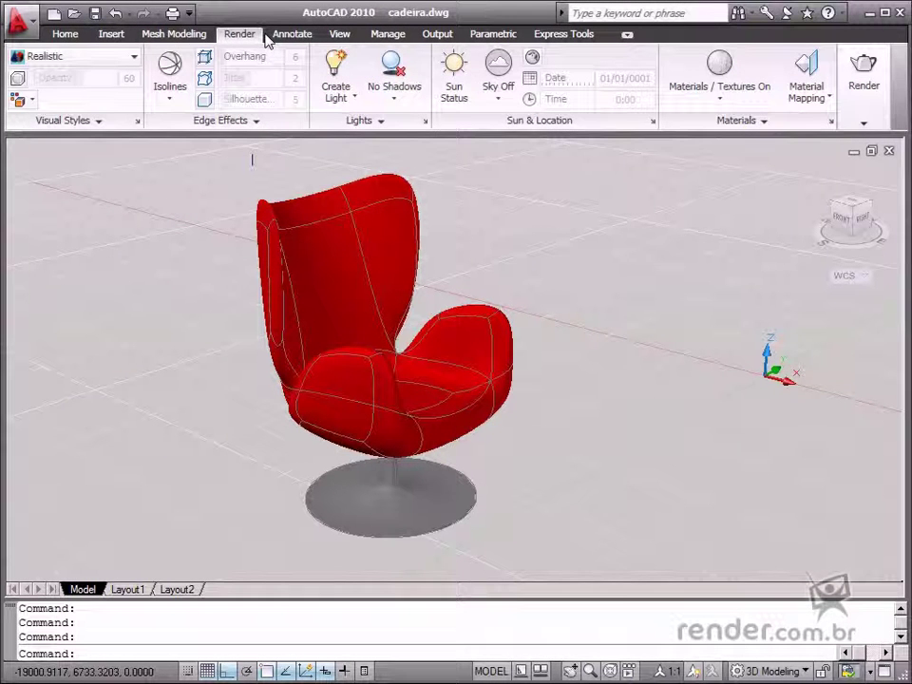
{"action": "left_click", "coordinate": [189, 38]}
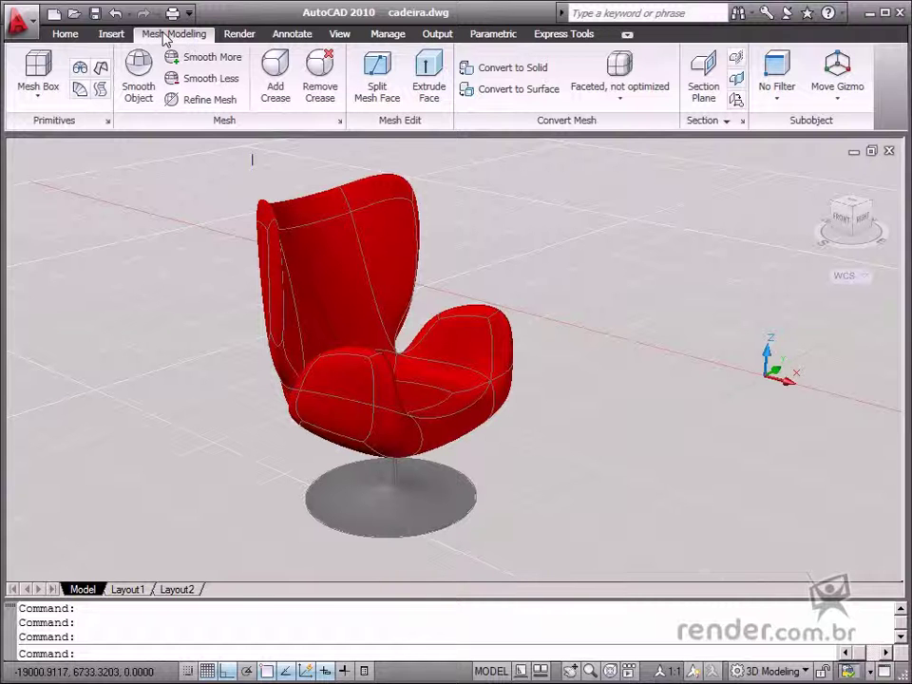
{"action": "left_click", "coordinate": [111, 35]}
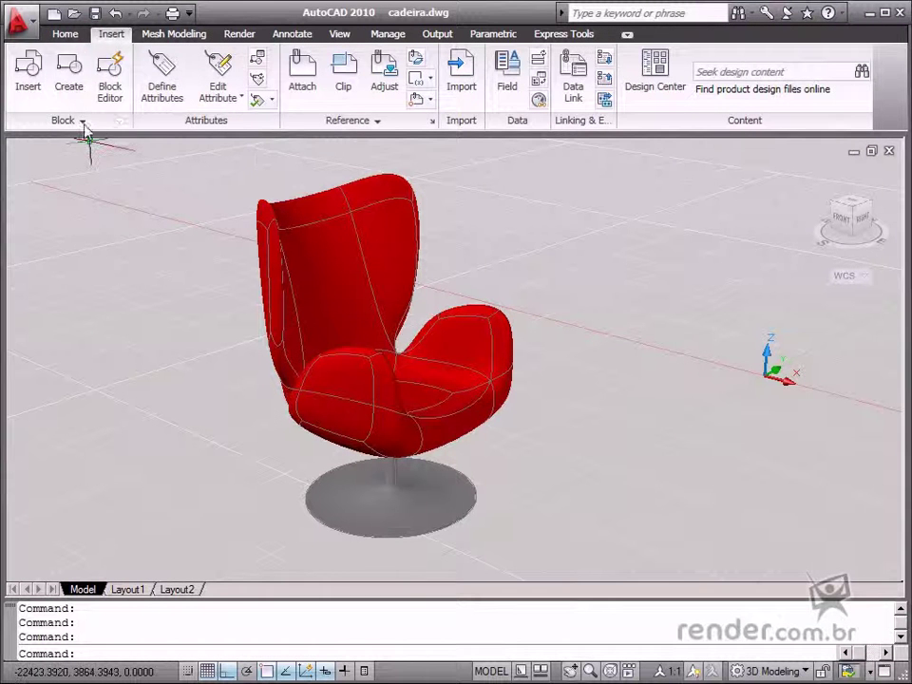
{"action": "left_click", "coordinate": [66, 36]}
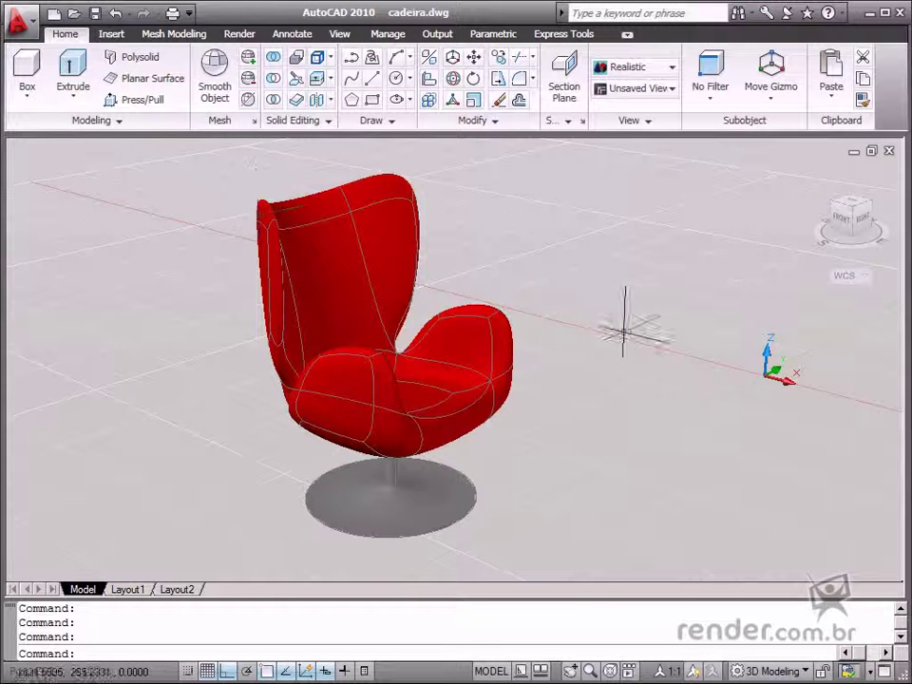
{"action": "middle_click_drag", "start_coordinate": [637, 332], "coordinate": [685, 328]}
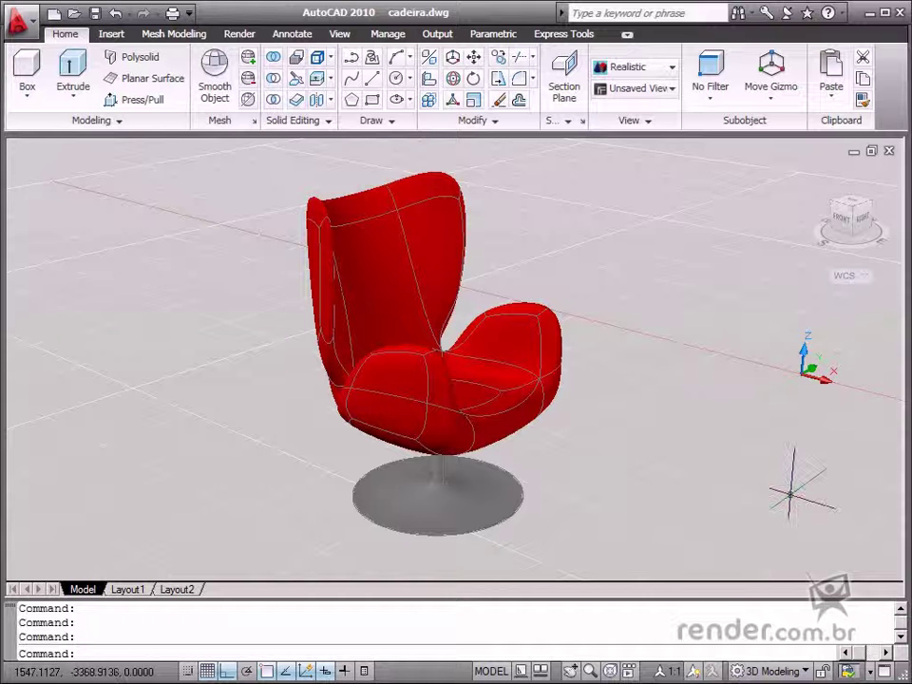